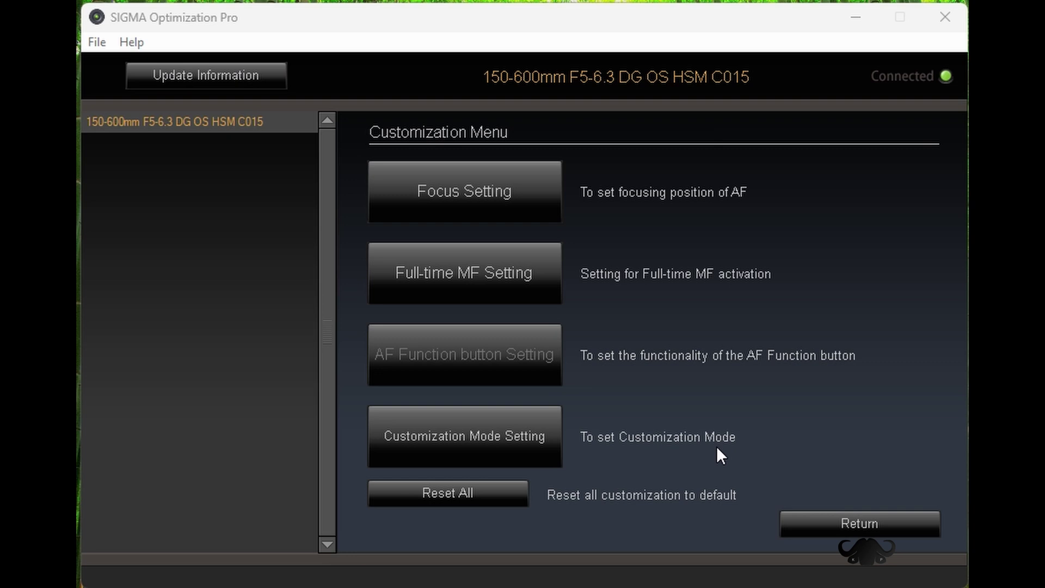
pyautogui.click(837, 529)
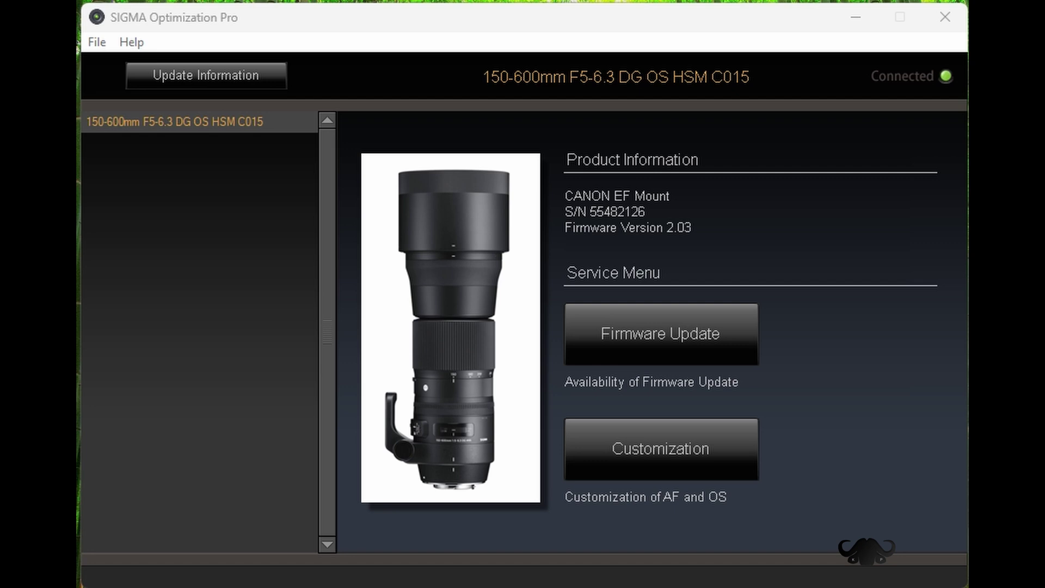
pyautogui.click(641, 450)
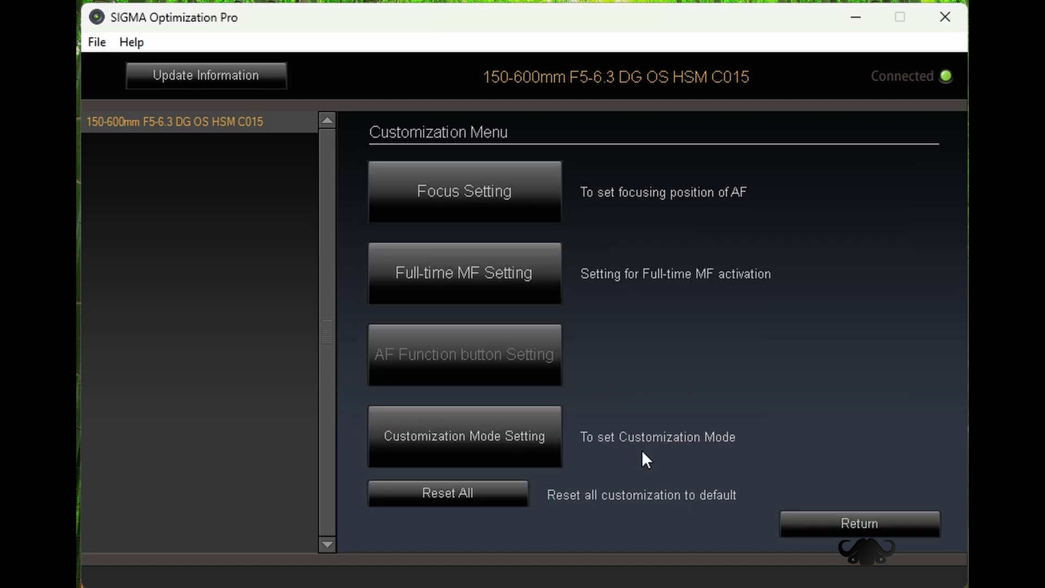
# Step: Open Focus Setting from the Customization Menu to show the focal-length versus distance grid
pyautogui.click(459, 203)
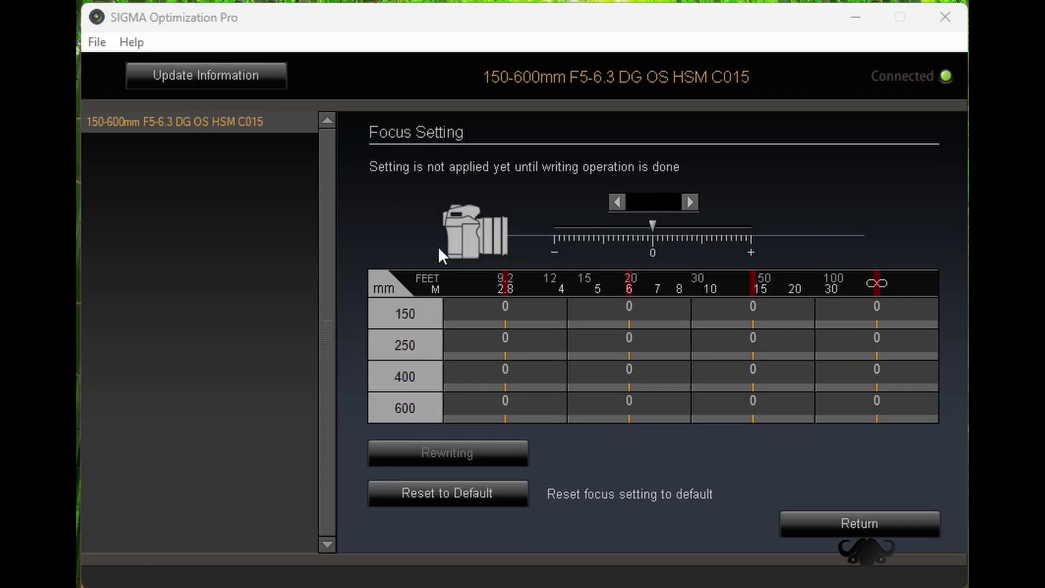
# Step: Select the 150mm / 2.8 m entry and lower its value from 0 to -3
pyautogui.click(513, 311)
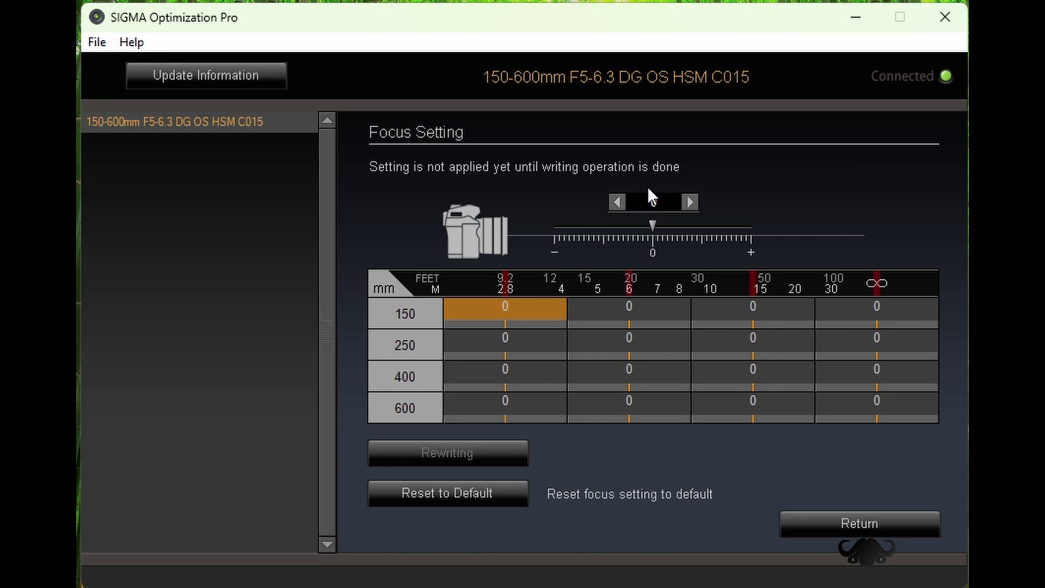
pyautogui.click(618, 201)
pyautogui.click(618, 202)
pyautogui.click(619, 202)
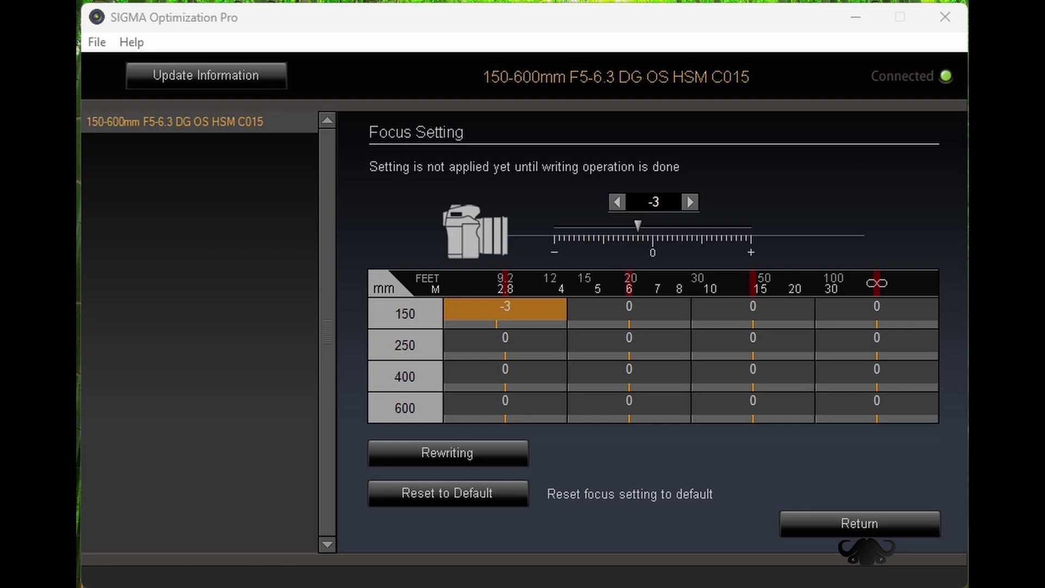
# Step: Raise the 250mm 2.8 m entry to +3, then select and raise the 400mm entry
pyautogui.press('Down')
pyautogui.click(690, 202)
pyautogui.click(690, 201)
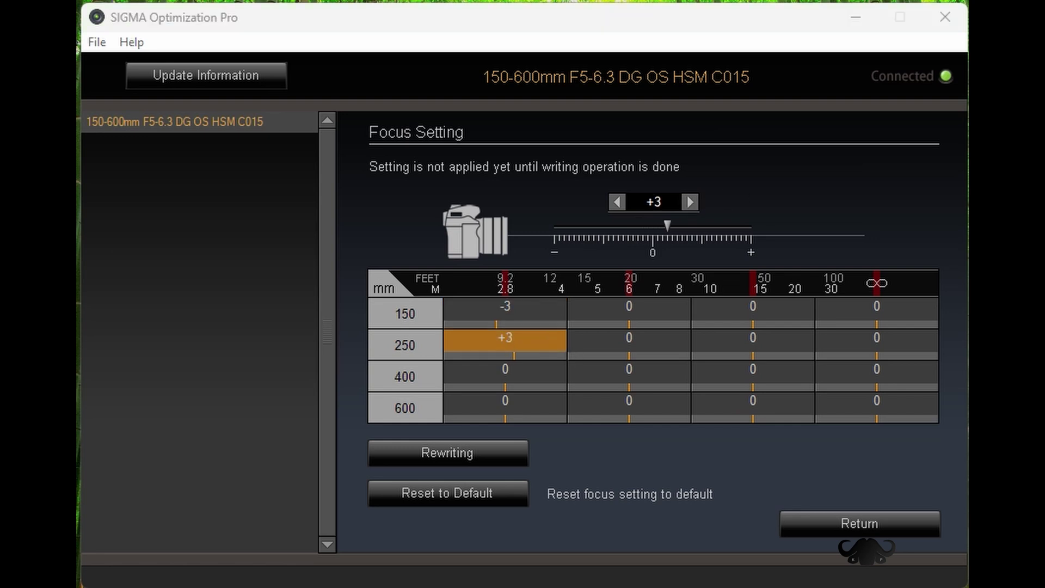
pyautogui.click(506, 368)
pyautogui.click(689, 202)
pyautogui.click(690, 201)
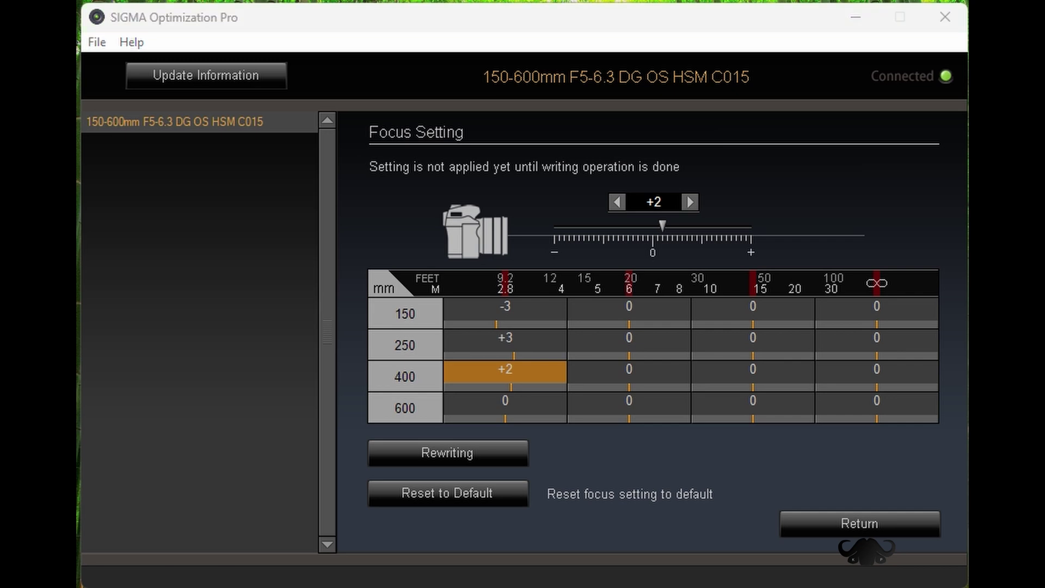
# Step: Start Rewriting and agree to the Caution dialog to write the settings to the lens
pyautogui.click(445, 452)
pyautogui.click(451, 429)
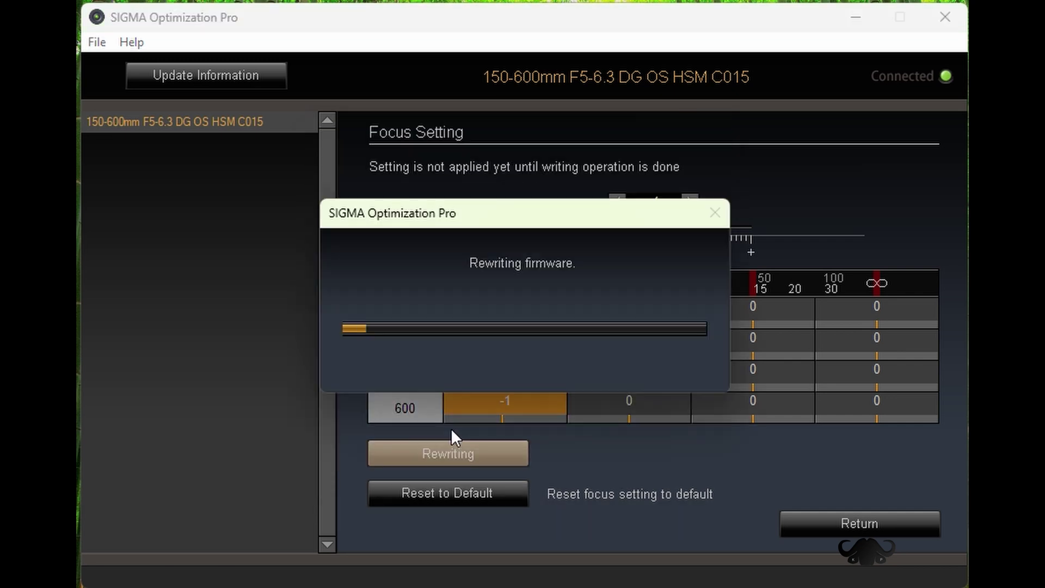